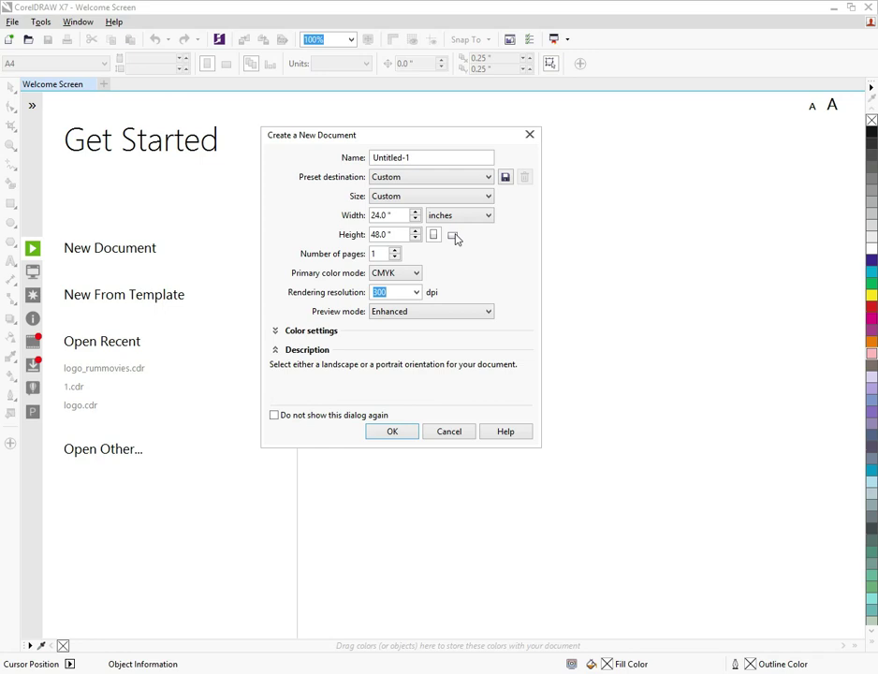
{"action": "left_click", "coordinate": [456, 217]}
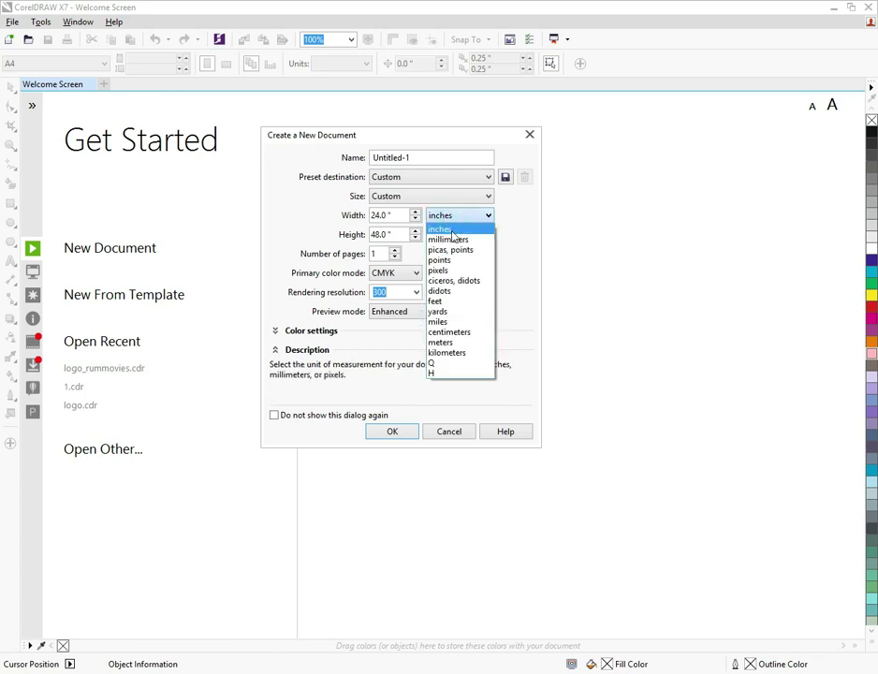
{"action": "left_click", "coordinate": [437, 300]}
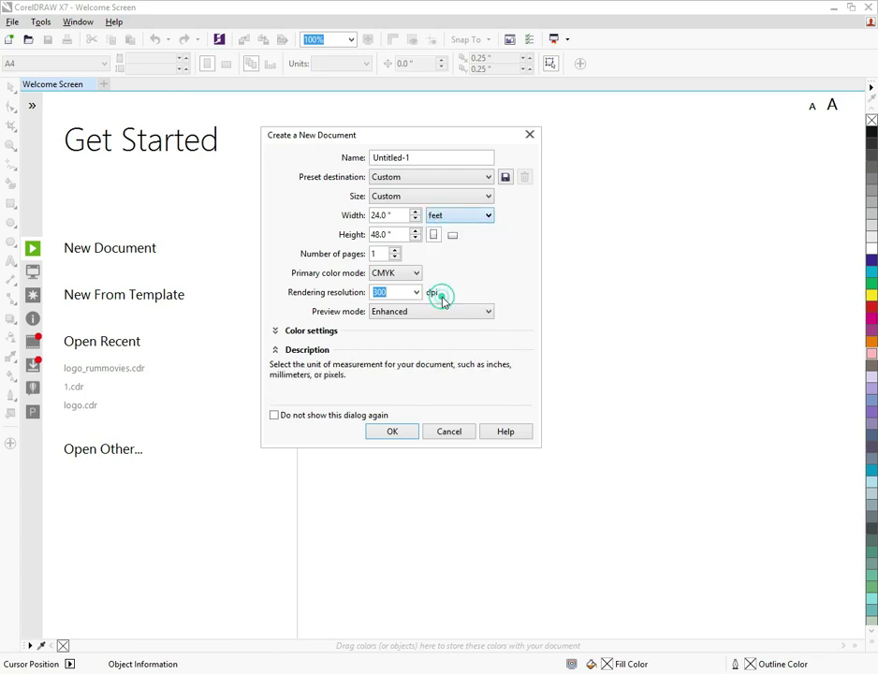
{"action": "left_click", "coordinate": [446, 218]}
{"action": "left_click", "coordinate": [438, 228]}
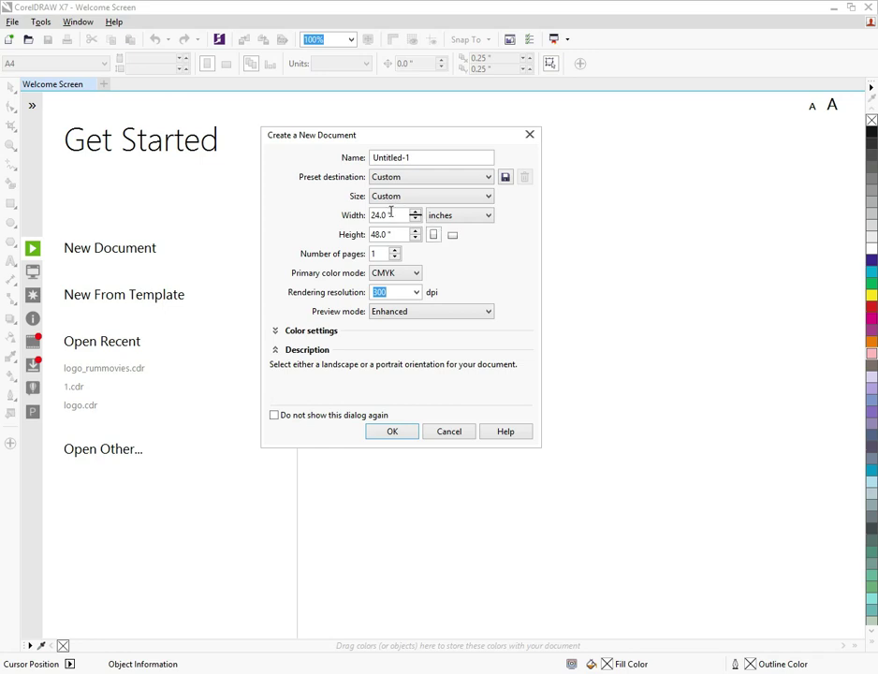
{"action": "left_click_drag", "start_coordinate": [393, 215], "coordinate": [343, 218]}
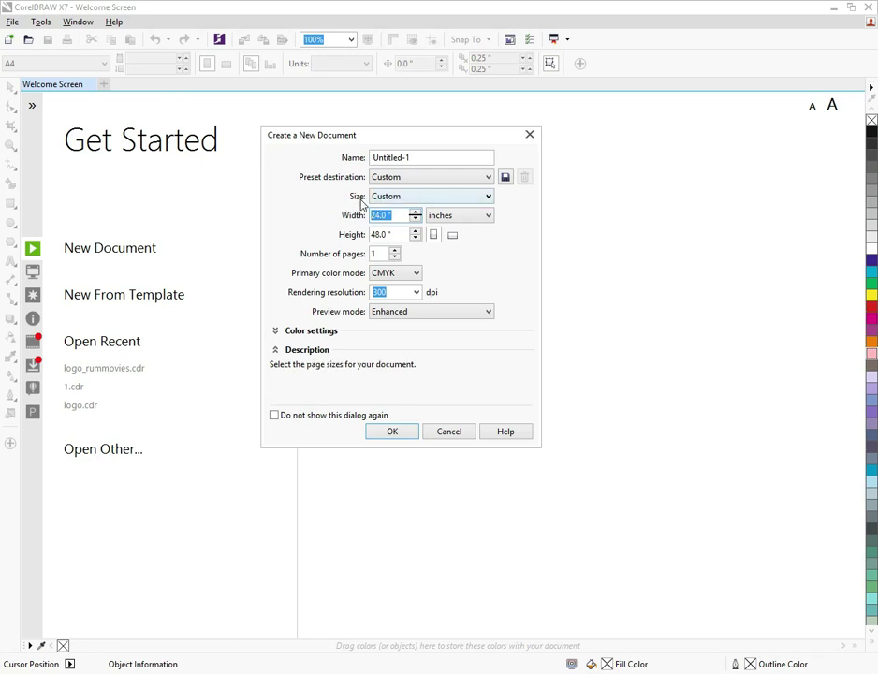
Create a new document with the A4 page size and inches as the measurement unit
{"action": "left_click", "coordinate": [378, 200]}
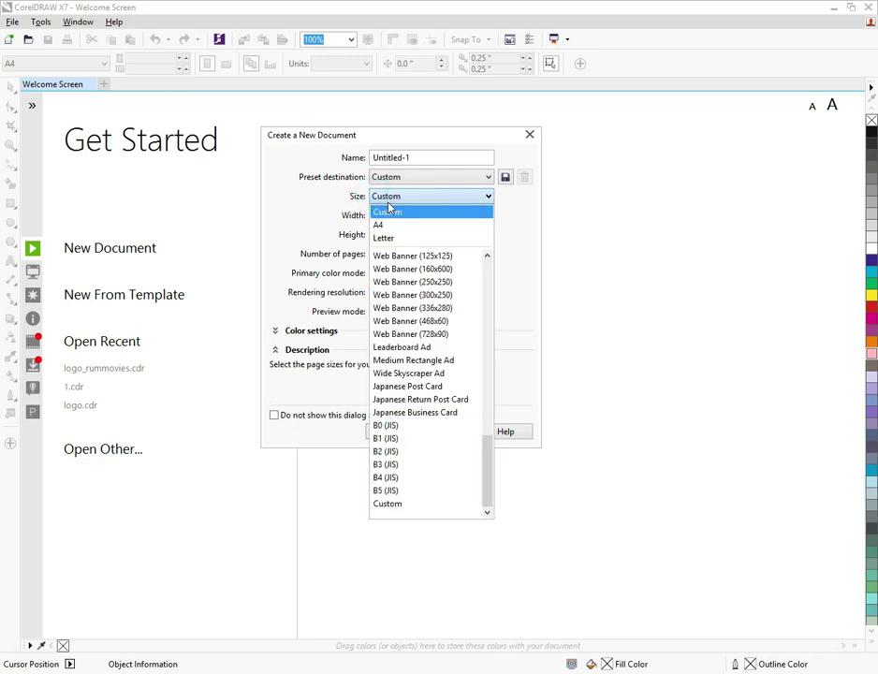
{"action": "left_click", "coordinate": [378, 226]}
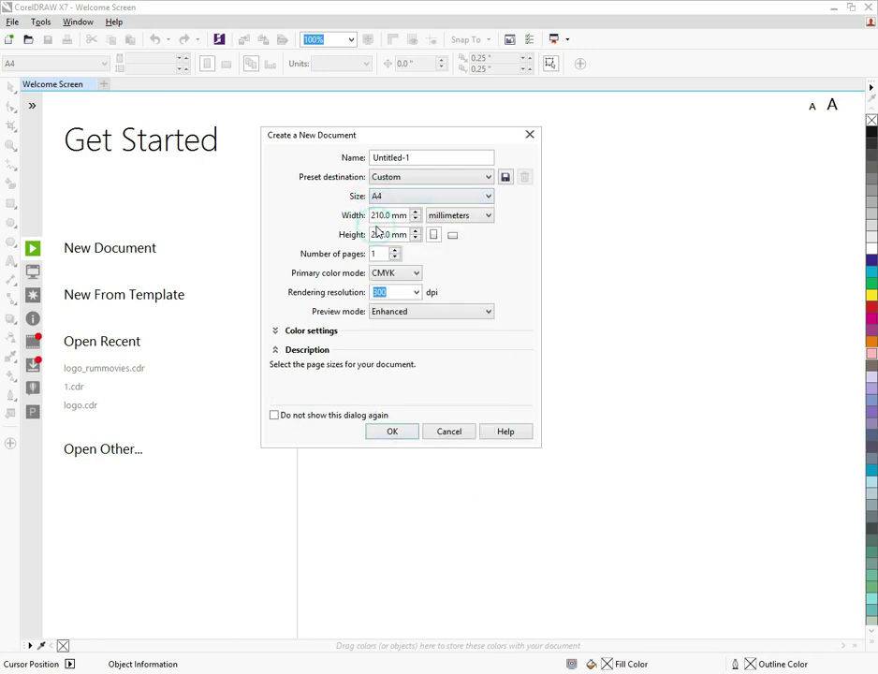
{"action": "left_click", "coordinate": [459, 217]}
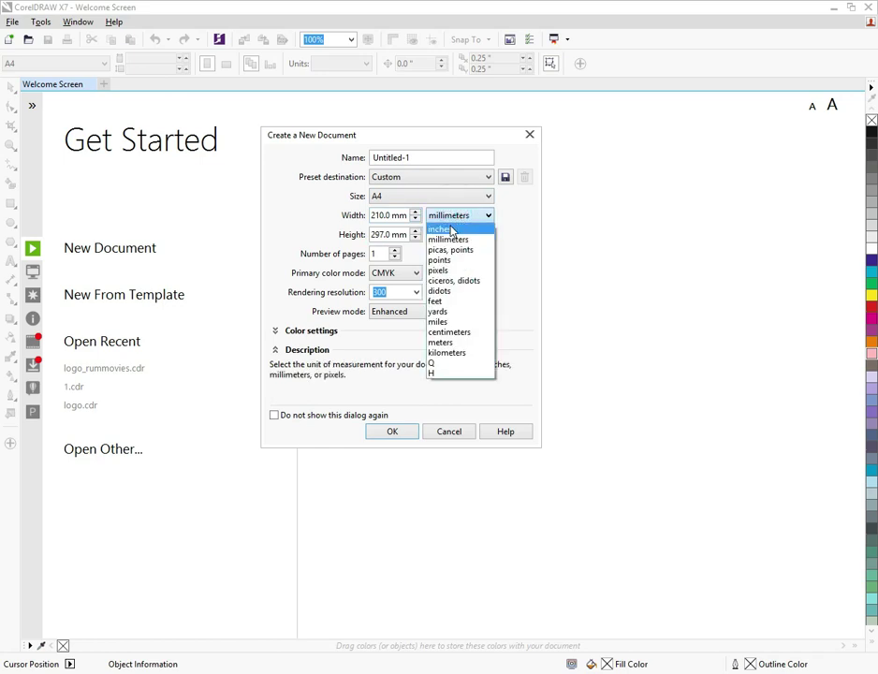
{"action": "left_click", "coordinate": [453, 231]}
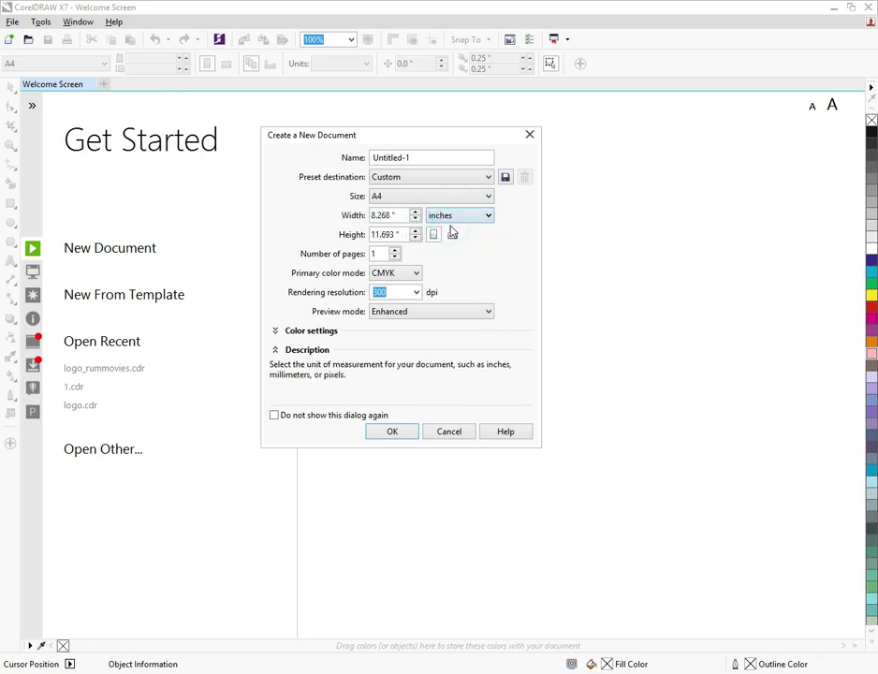
{"action": "left_click", "coordinate": [390, 432]}
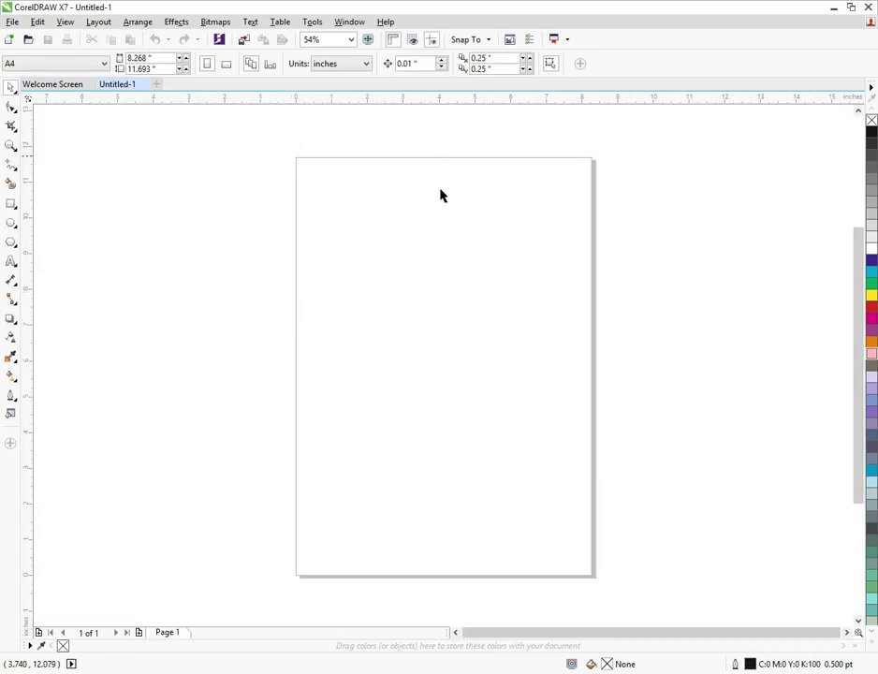
Restore the program window to a smaller size and maximize it again, and minimize and reopen it
{"action": "left_click", "coordinate": [341, 238]}
{"action": "left_click", "coordinate": [337, 231]}
{"action": "left_click", "coordinate": [853, 8]}
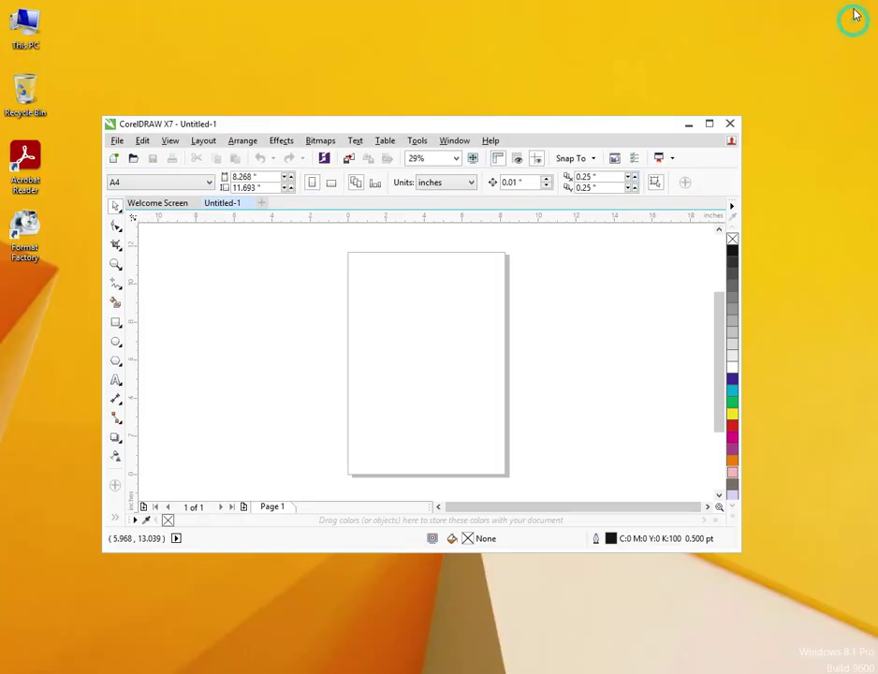
{"action": "left_click", "coordinate": [709, 124]}
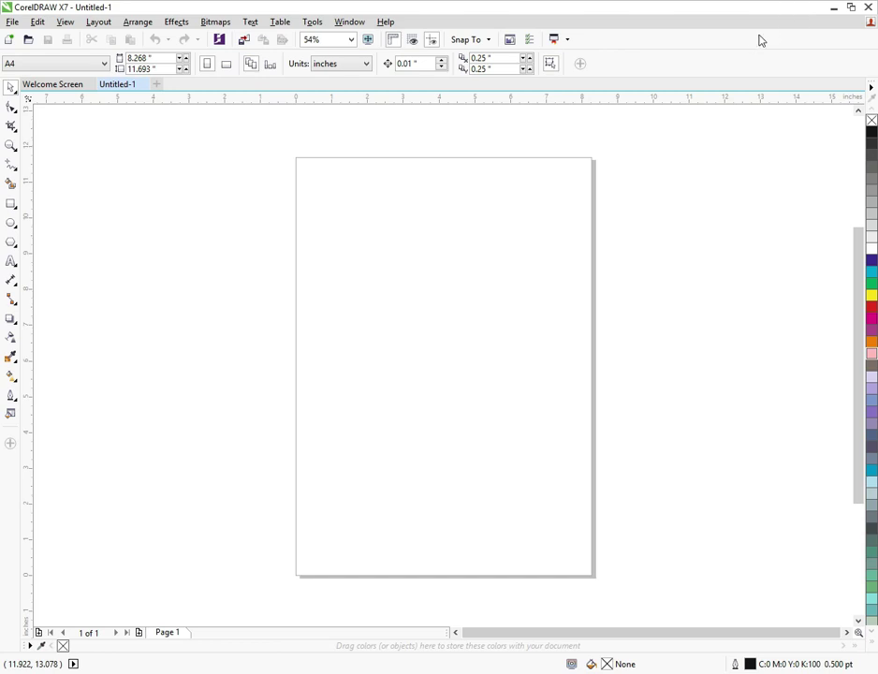
{"action": "left_click", "coordinate": [833, 8]}
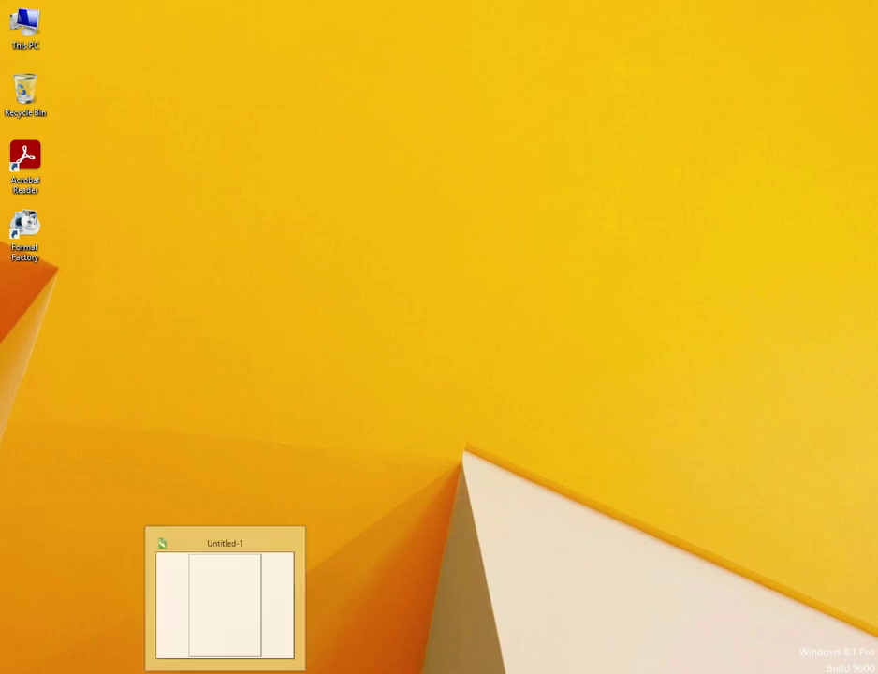
{"action": "left_click", "coordinate": [246, 661]}
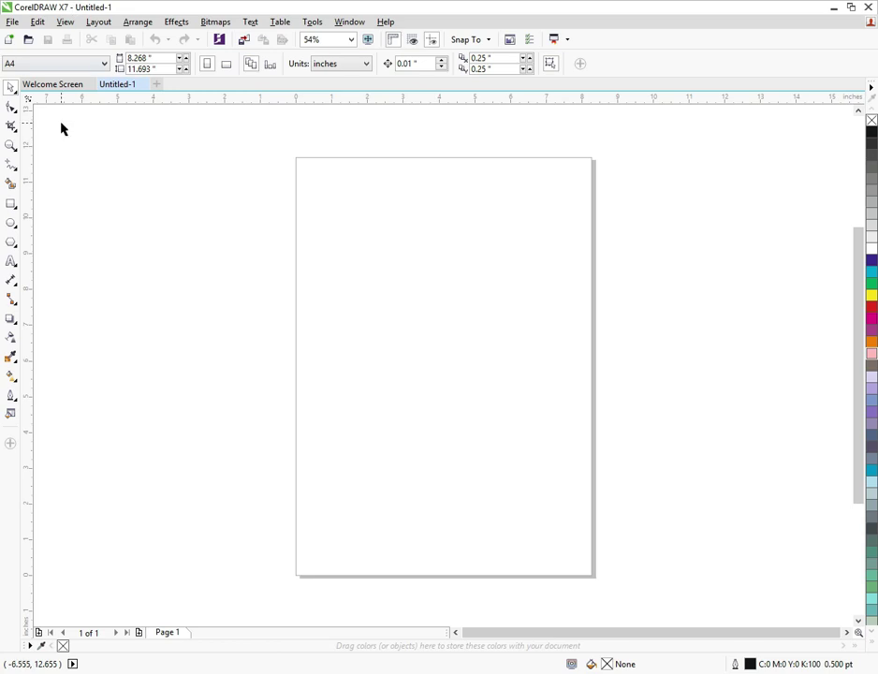
{"action": "left_click", "coordinate": [61, 22]}
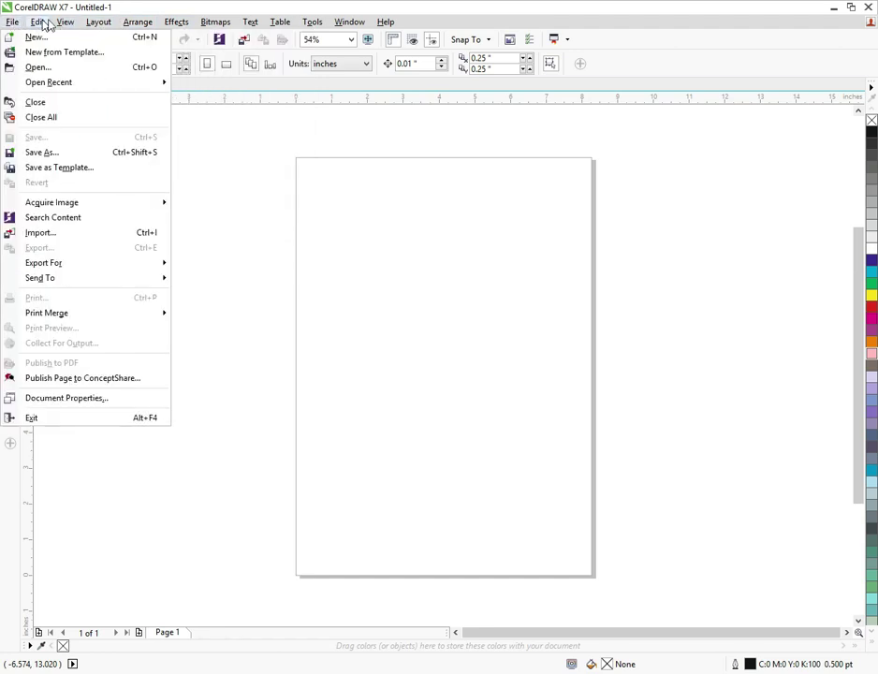
{"action": "mouse_move", "coordinate": [161, 25]}
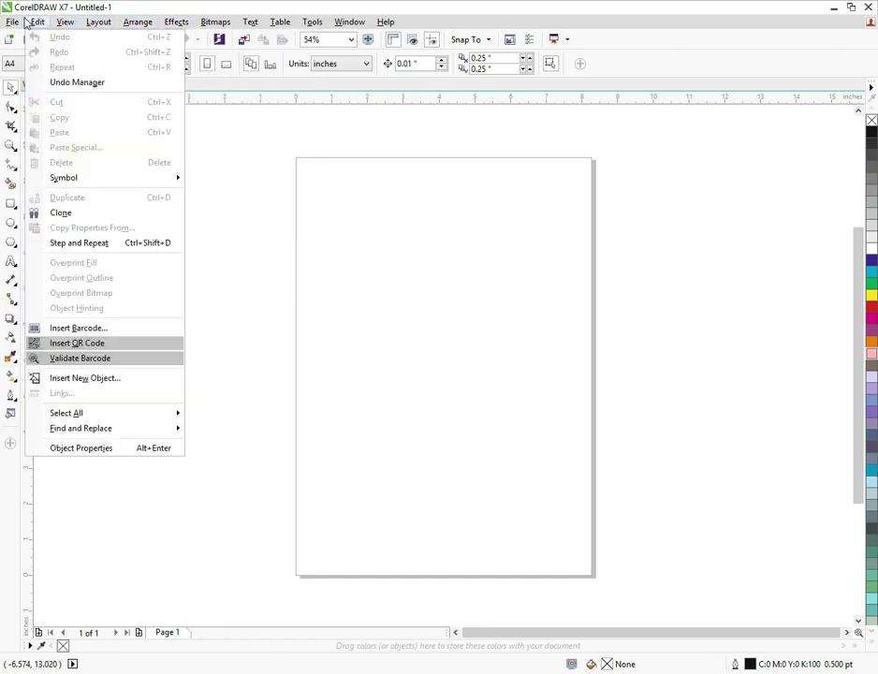
{"action": "left_click", "coordinate": [165, 11]}
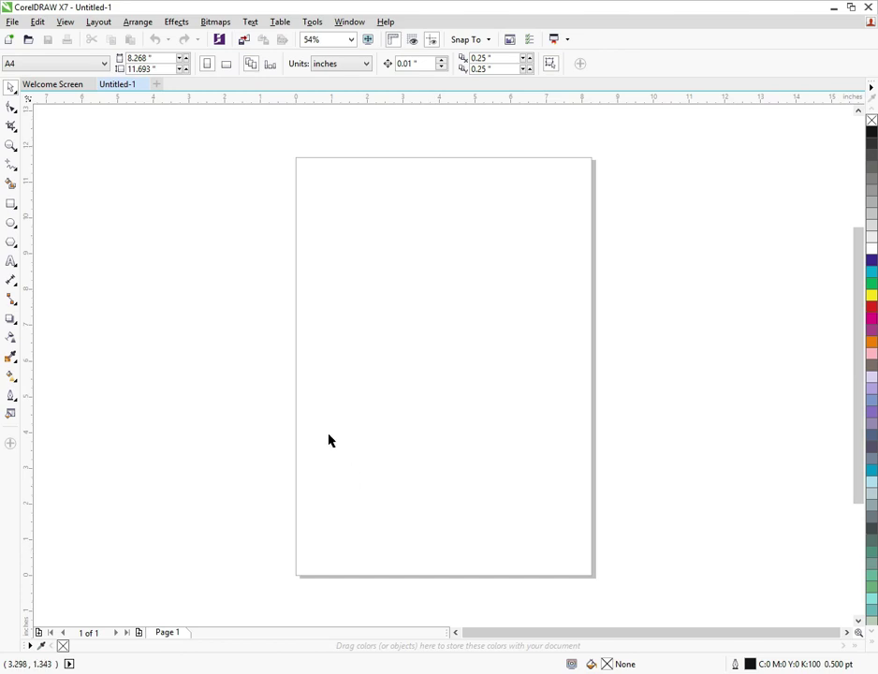
{"action": "left_click_drag", "start_coordinate": [278, 147], "coordinate": [645, 595]}
{"action": "left_click_drag", "start_coordinate": [266, 140], "coordinate": [643, 592]}
Examine the blank A4 page and its edges at different zoom levels
{"action": "scroll", "coordinate": [363, 229], "scroll_direction": "down", "scroll_amount": 4}
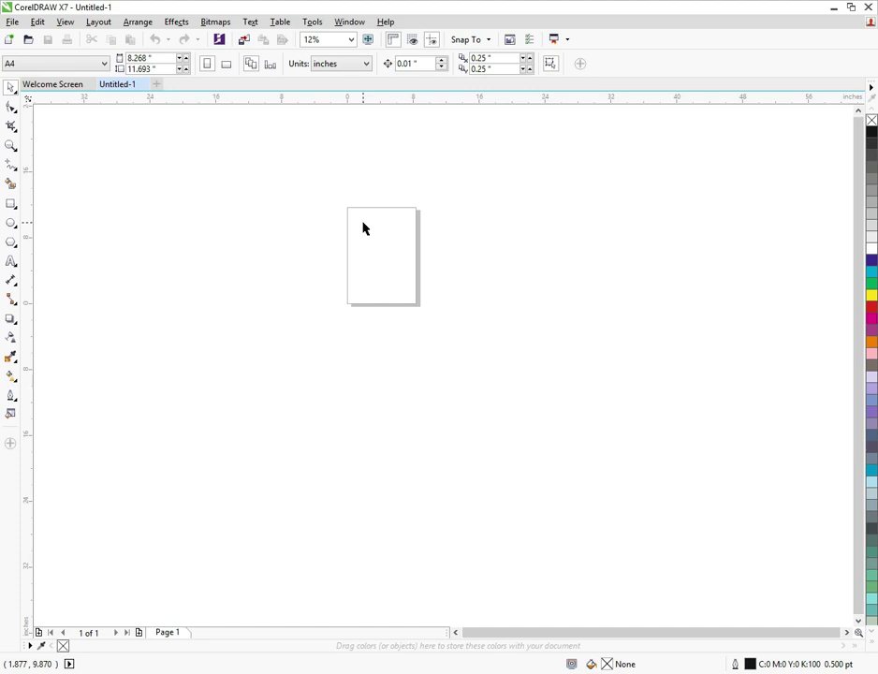
{"action": "scroll", "coordinate": [363, 229], "scroll_direction": "up", "scroll_amount": 6}
{"action": "scroll", "coordinate": [363, 228], "scroll_direction": "down", "scroll_amount": 2}
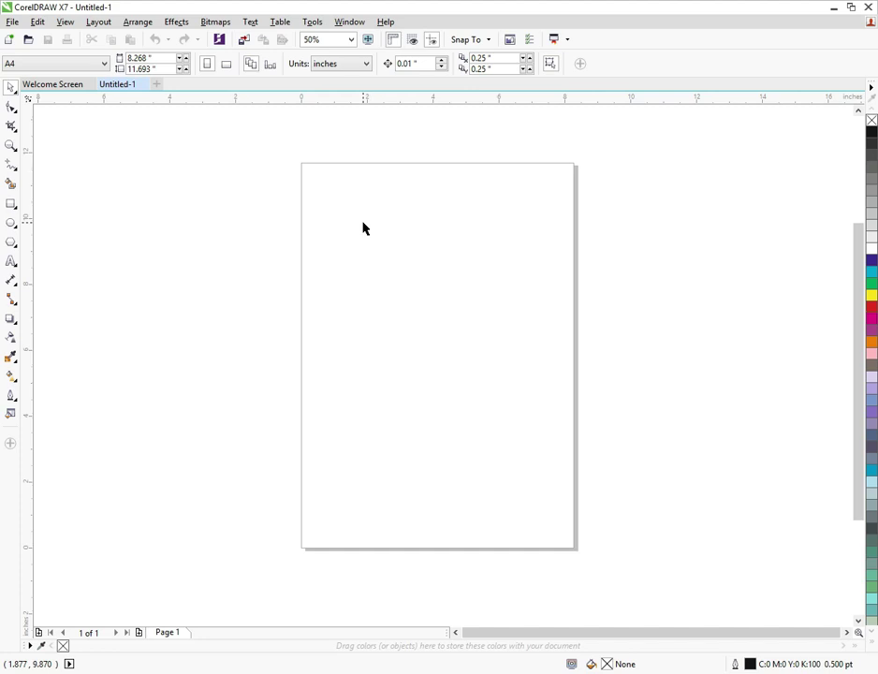
{"action": "scroll", "coordinate": [363, 229], "scroll_direction": "up", "scroll_amount": 2}
{"action": "scroll", "coordinate": [363, 228], "scroll_direction": "down", "scroll_amount": 3}
{"action": "scroll", "coordinate": [363, 228], "scroll_direction": "up", "scroll_amount": 3}
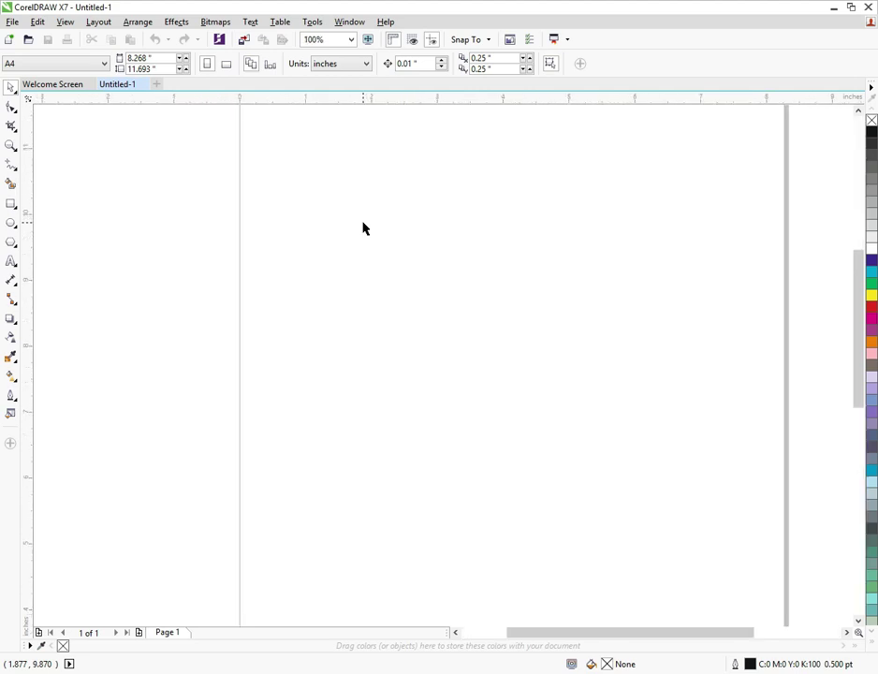
{"action": "scroll", "coordinate": [363, 229], "scroll_direction": "down", "scroll_amount": 1}
{"action": "scroll", "coordinate": [363, 228], "scroll_direction": "up", "scroll_amount": 1}
{"action": "scroll", "coordinate": [363, 228], "scroll_direction": "down", "scroll_amount": 2}
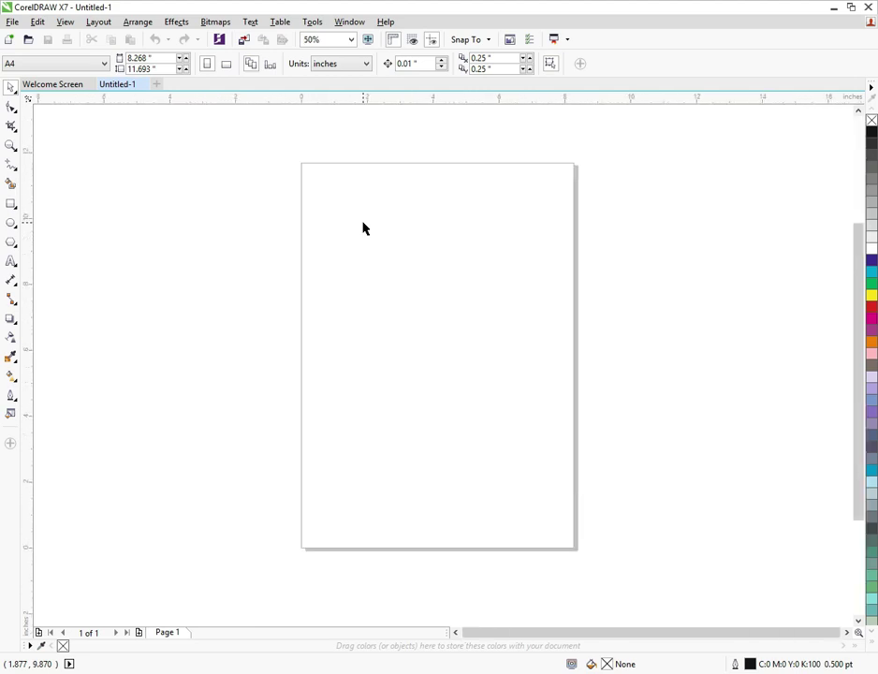
{"action": "scroll", "coordinate": [363, 228], "scroll_direction": "up", "scroll_amount": 1}
{"action": "scroll", "coordinate": [381, 154], "scroll_direction": "up", "scroll_amount": 1}
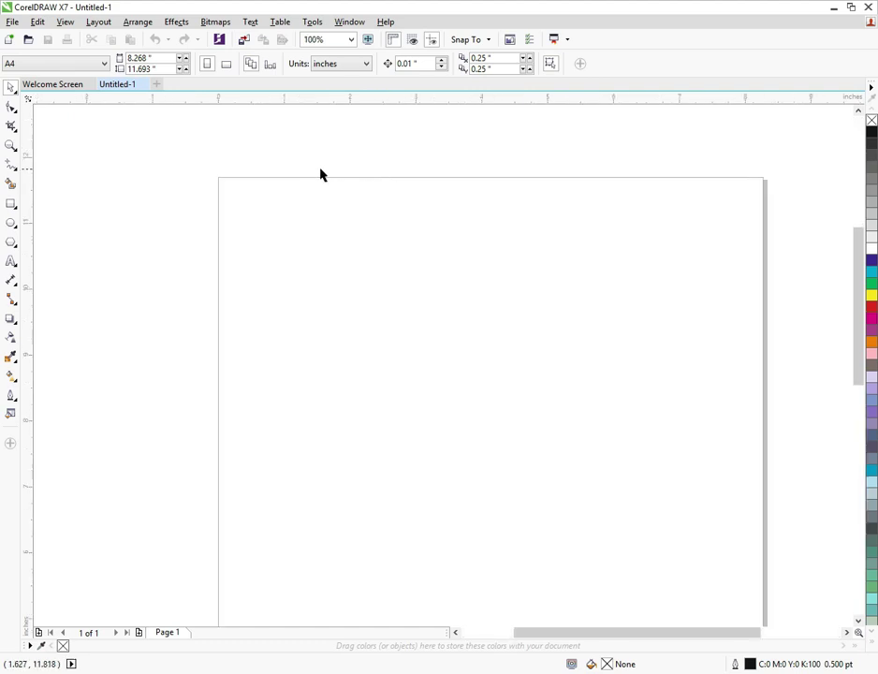
{"action": "scroll", "coordinate": [321, 177], "scroll_direction": "down", "scroll_amount": 1}
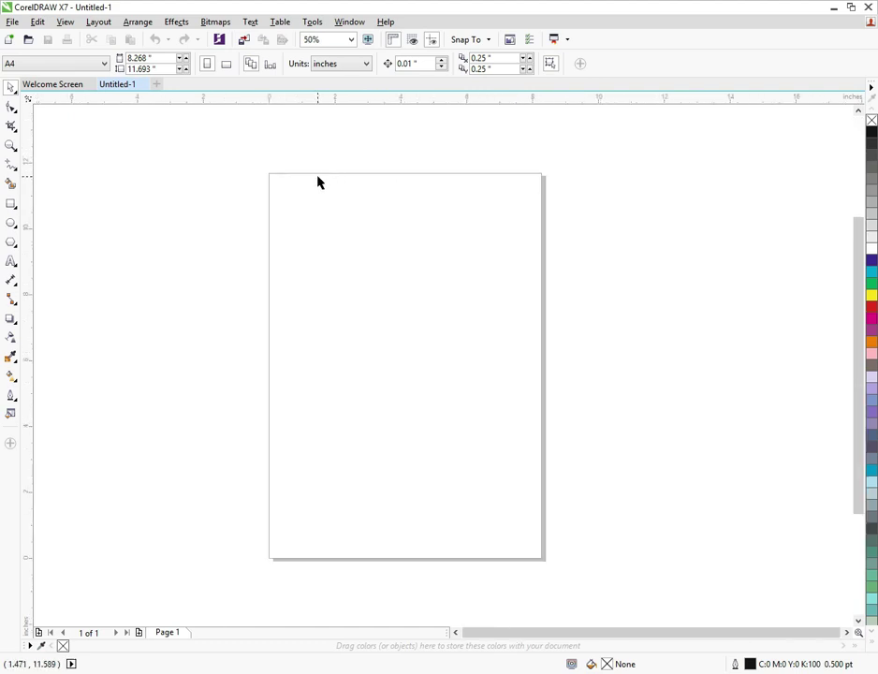